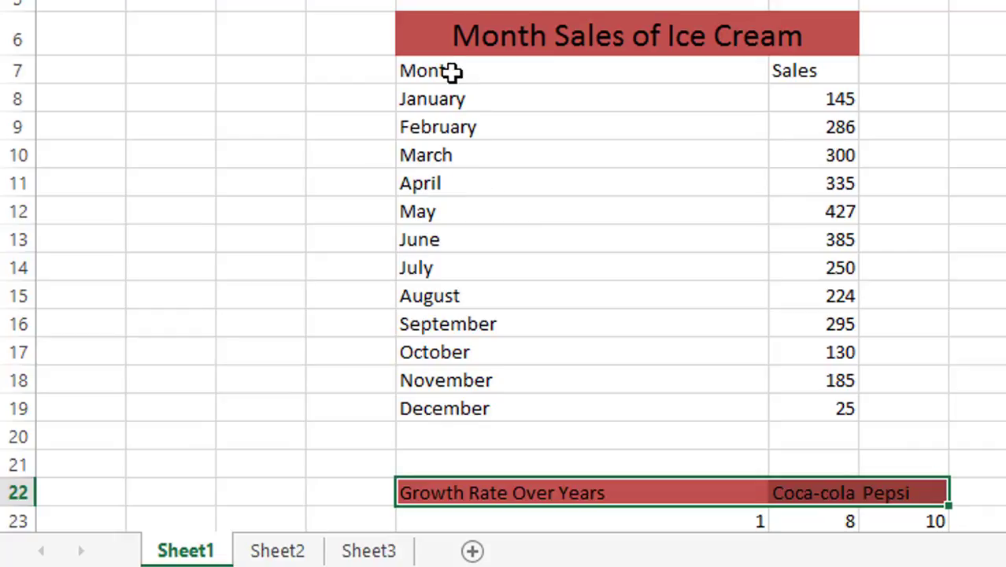
Insert a 2-D clustered column chart from the monthly ice cream sales in E7:F19 and place it beside the table
left_click_drag(451, 72, 838, 419)
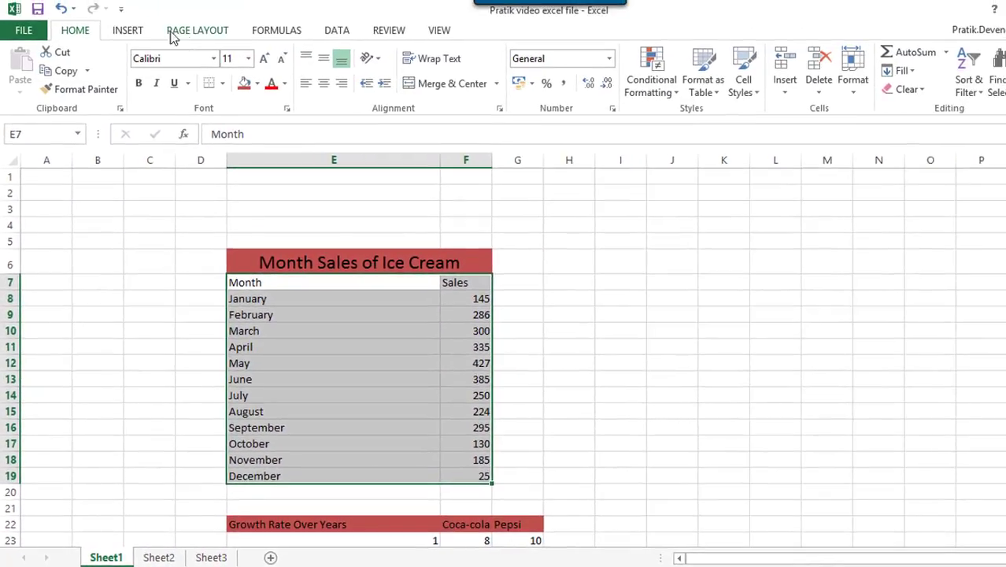
left_click(129, 31)
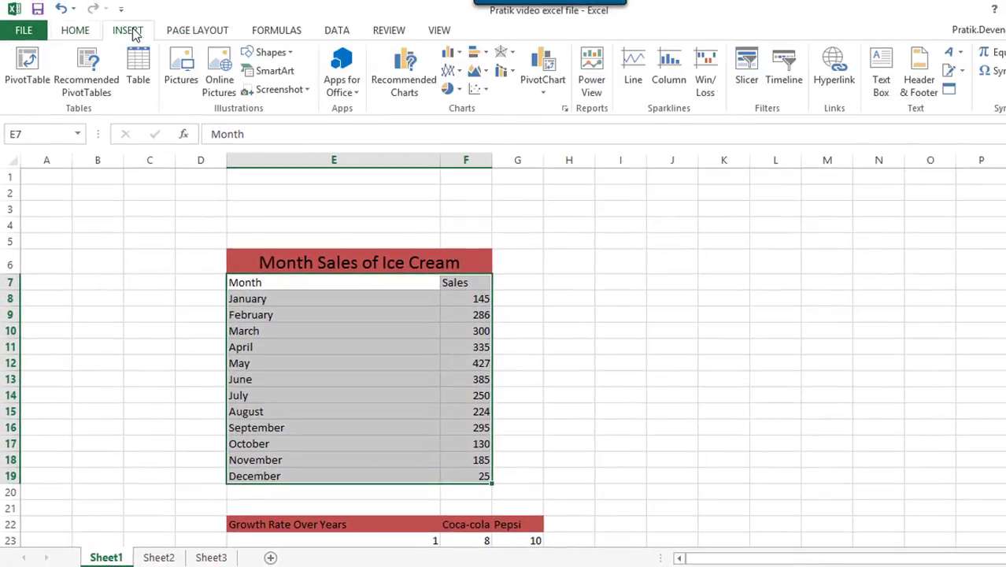
left_click(449, 52)
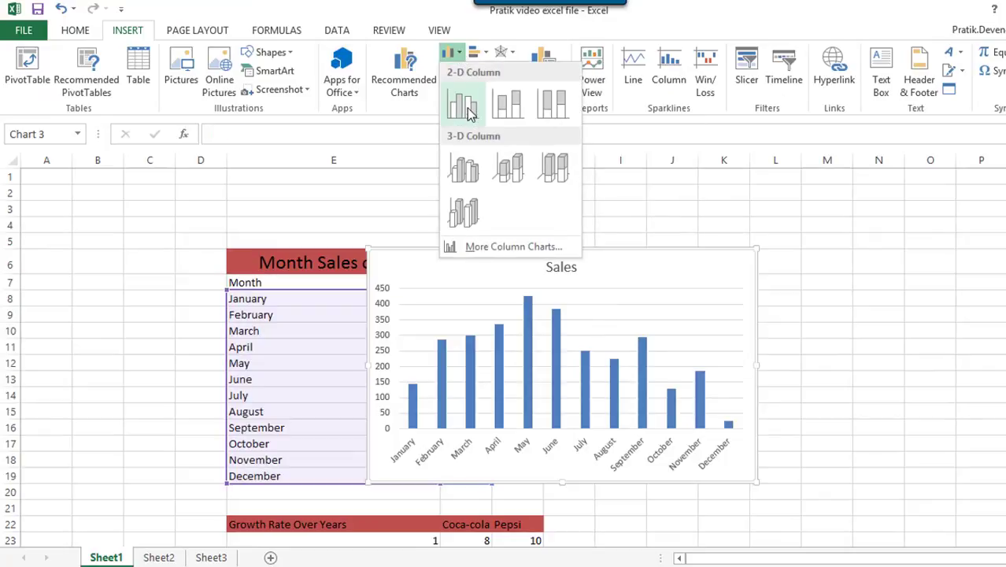
left_click(470, 114)
left_click_drag(631, 266, 760, 222)
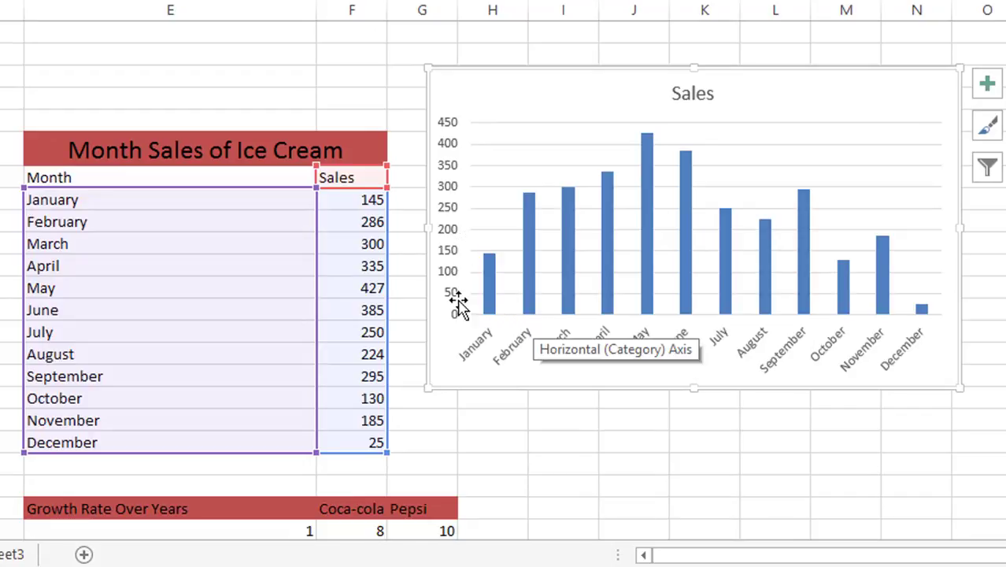
Fill only the December column of the Sales chart with solid green and close the formatting options
left_click(922, 310)
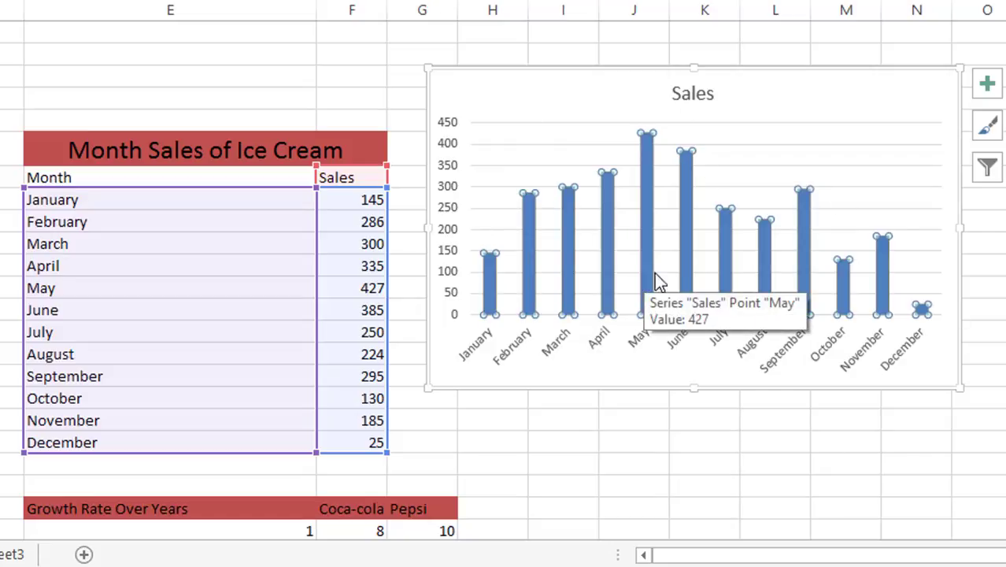
double_click(926, 312)
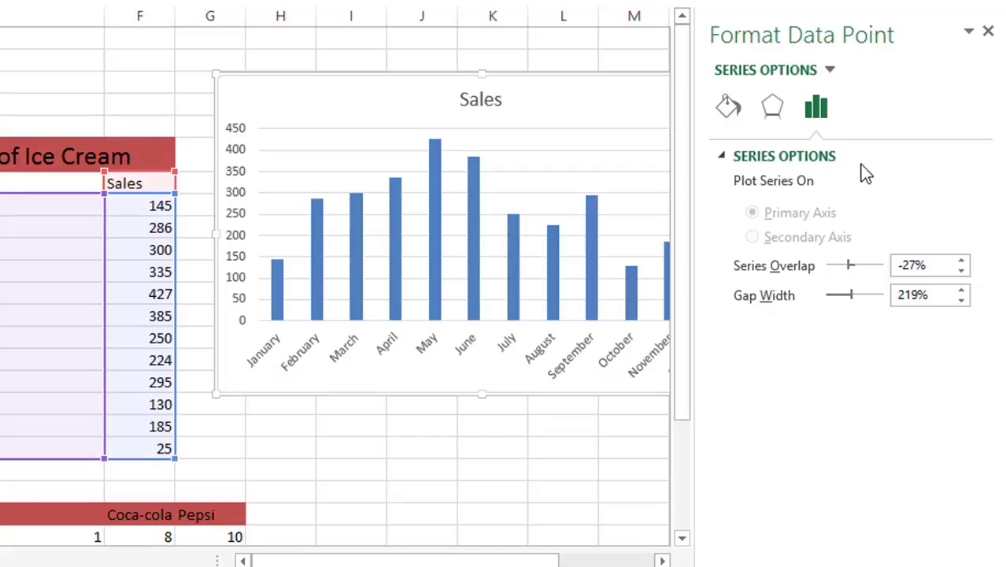
left_click(772, 106)
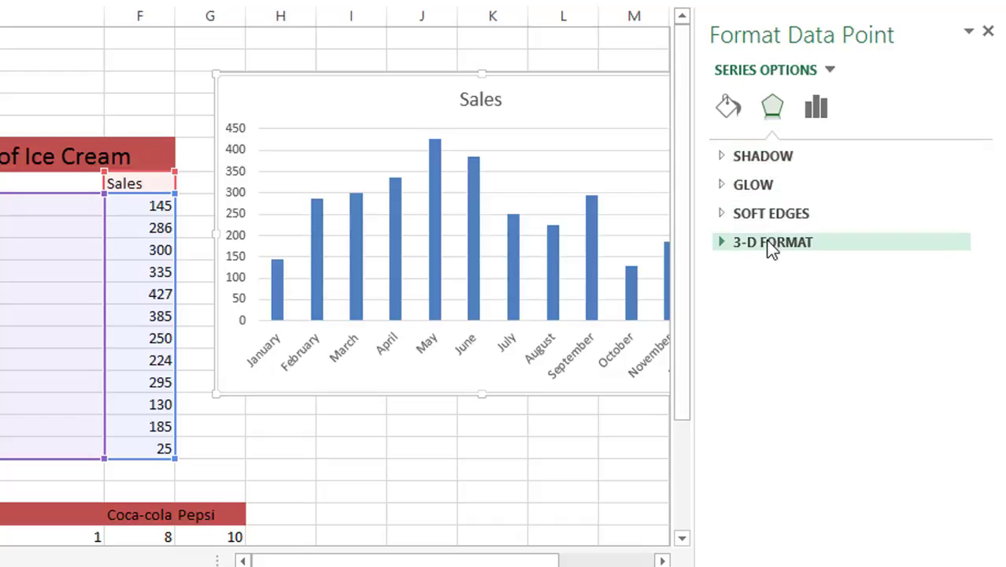
left_click(727, 106)
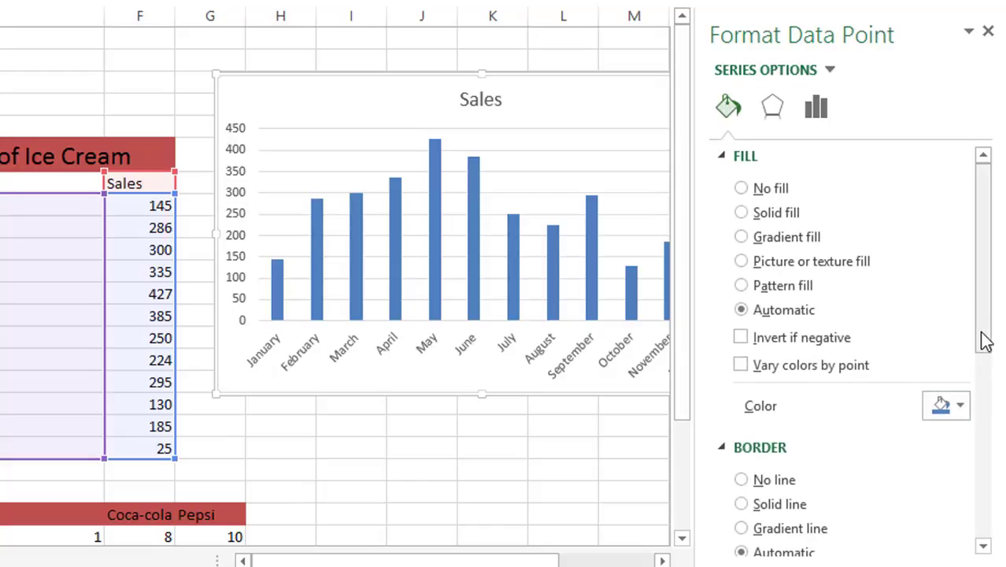
left_click(960, 406)
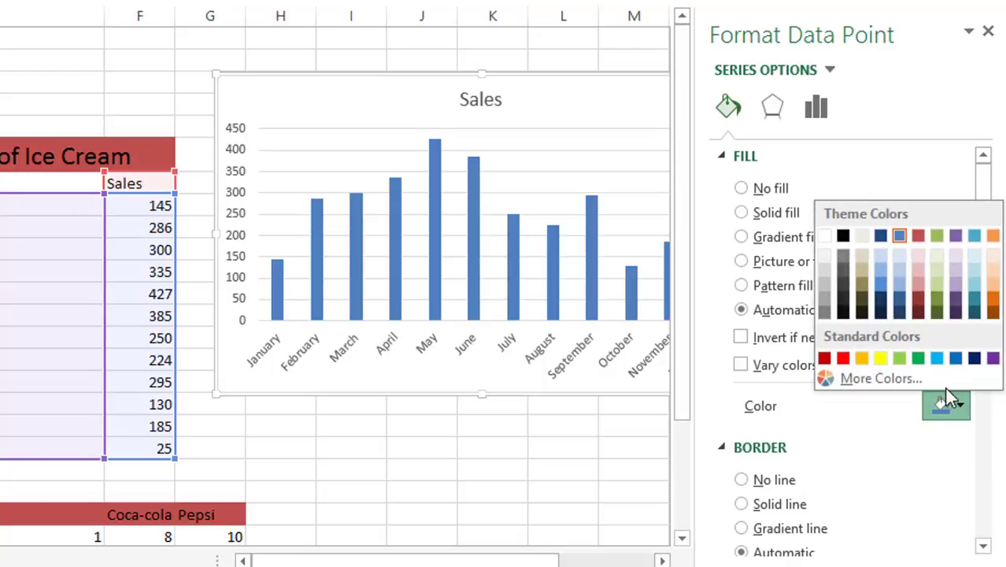
left_click(935, 235)
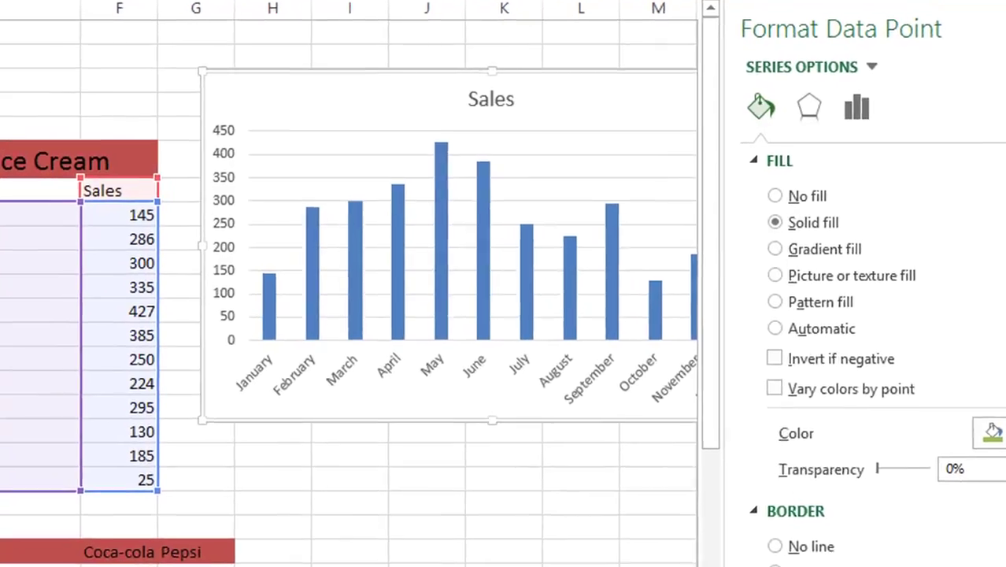
left_click(988, 31)
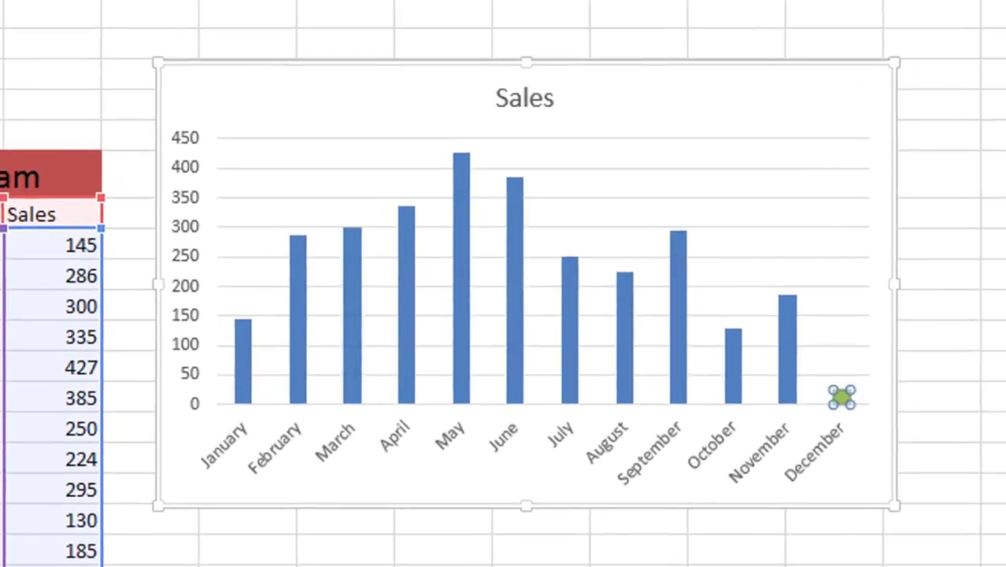
Give the December column a shadow with 80% transparency, 23% size, 100 pt blur, 359° angle and 153 pt distance
right_click(848, 397)
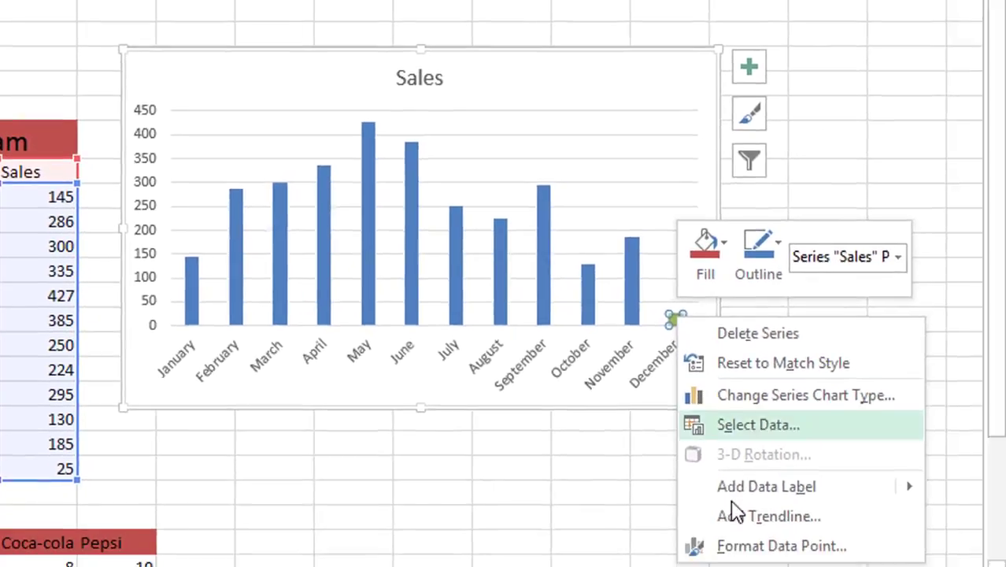
left_click(741, 544)
left_click(698, 142)
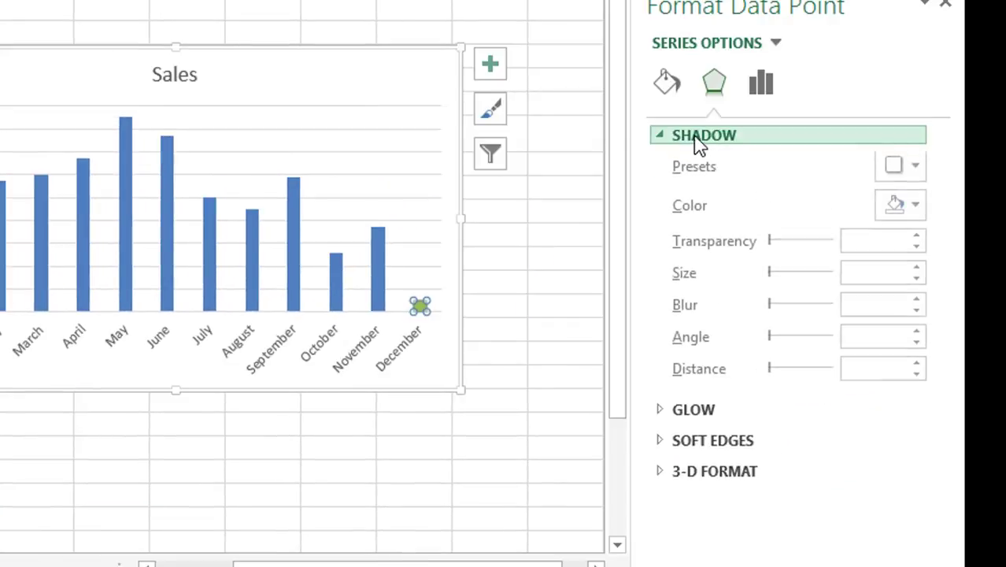
left_click(802, 247)
left_click(824, 247)
left_click(819, 242)
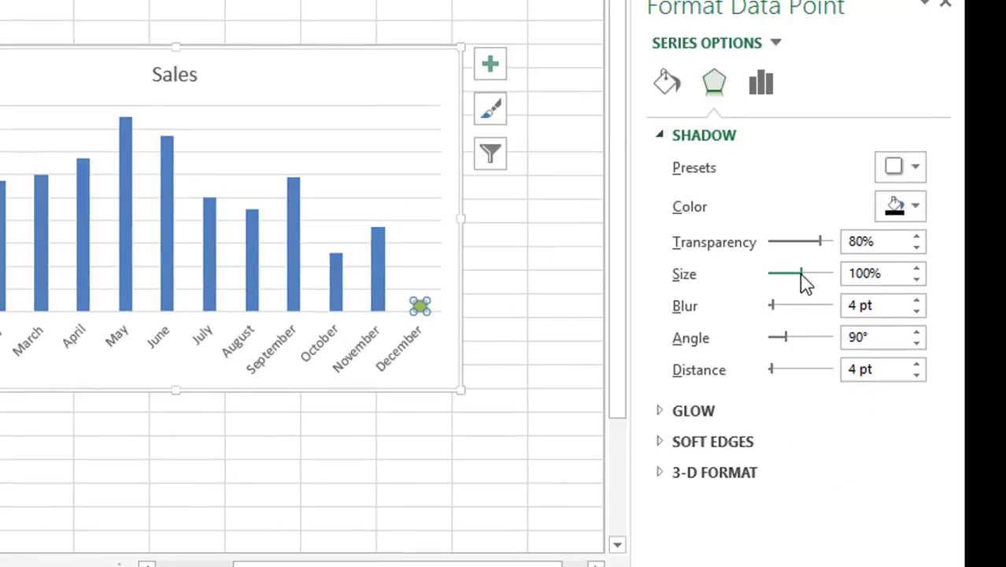
left_click_drag(800, 276, 833, 309)
left_click_drag(788, 339, 836, 337)
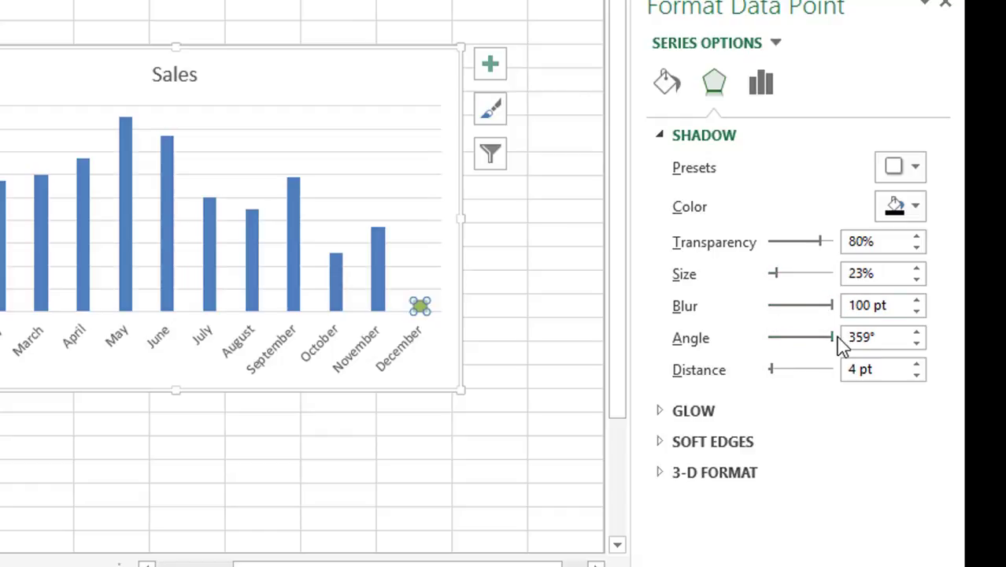
left_click_drag(772, 370, 822, 371)
Give the December column an aqua glow and 1 pt soft edges
left_click(717, 413)
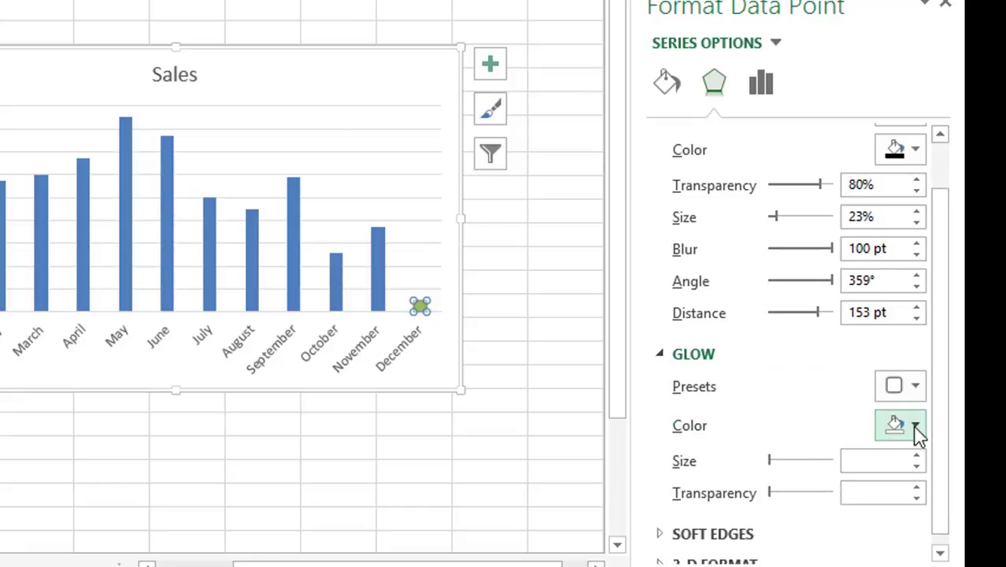
left_click(917, 426)
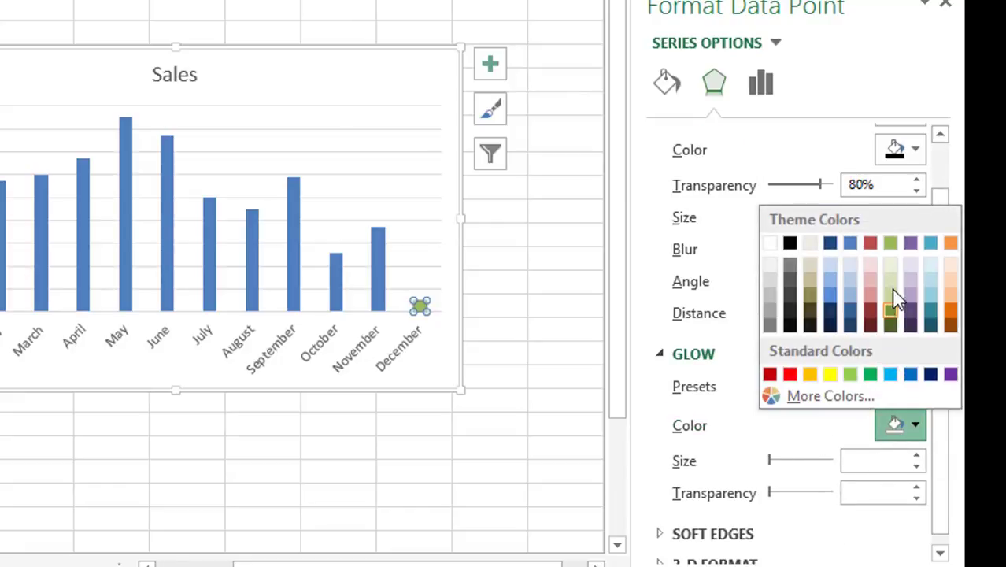
left_click(929, 244)
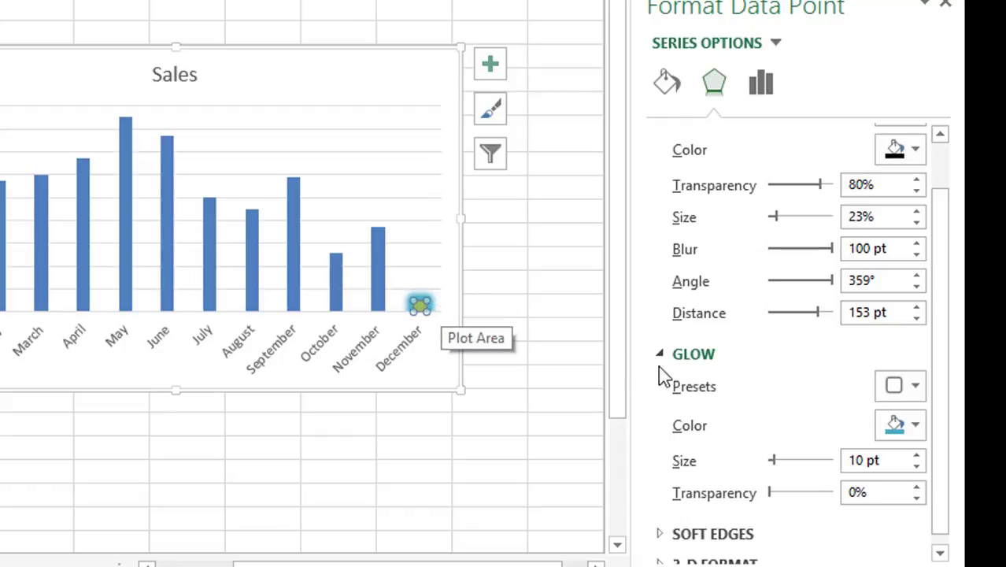
scroll(762, 459, "down", 1)
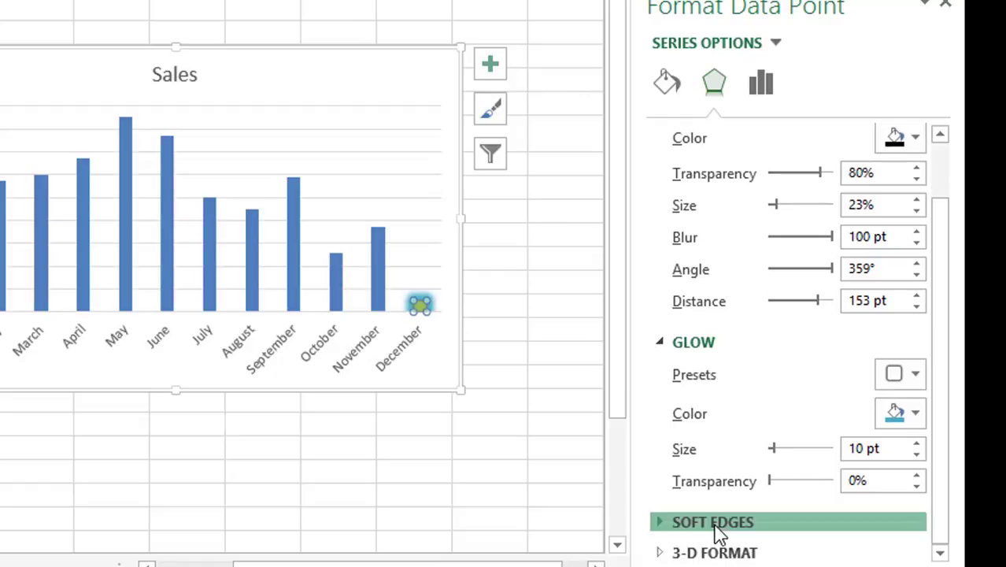
left_click(718, 523)
scroll(574, 401, "down", 1)
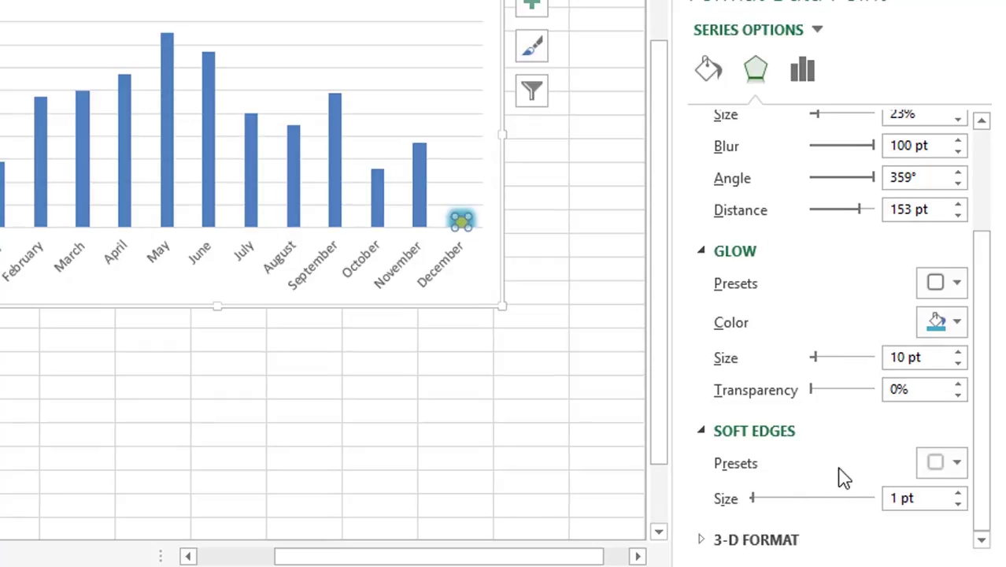
Insert a basic 2-D line chart from the Coca-cola and Pepsi growth rate data in E23:G28
scroll(539, 334, "down", 3)
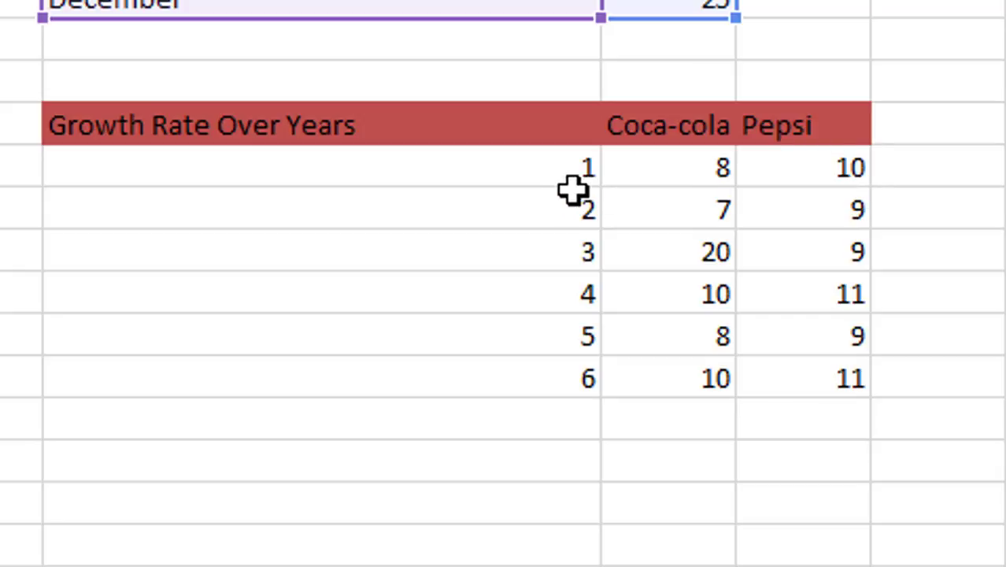
left_click_drag(546, 164, 839, 380)
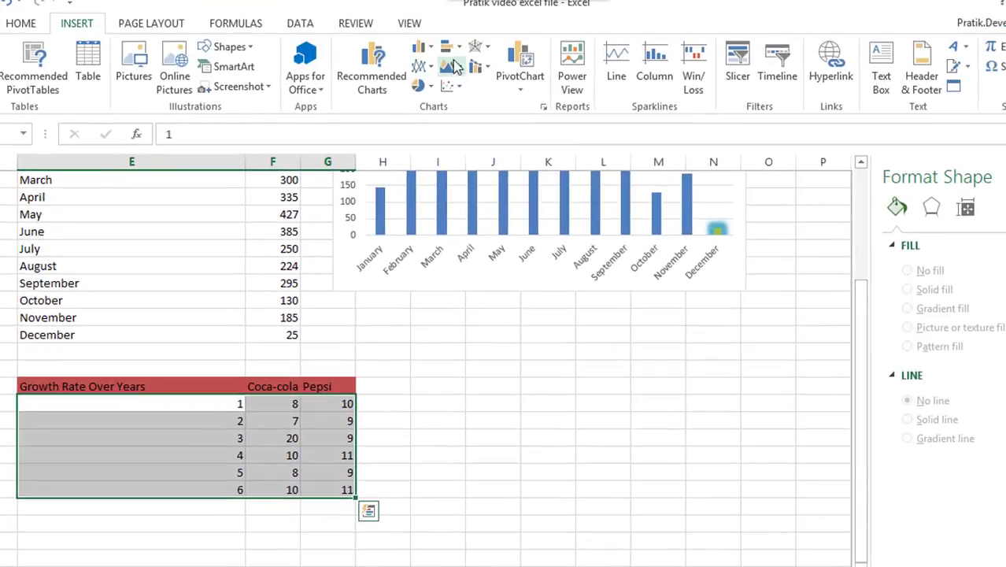
left_click(430, 68)
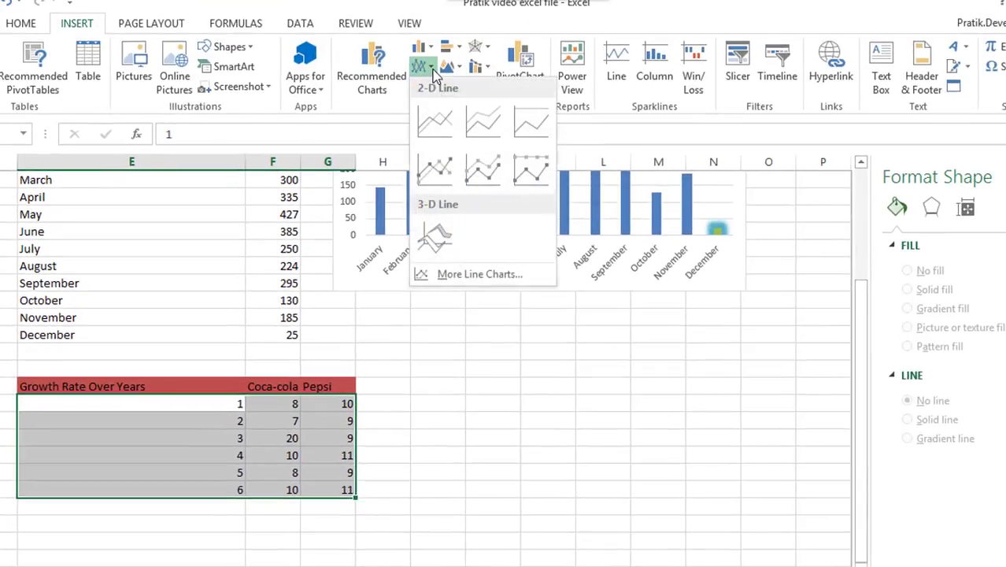
left_click(433, 126)
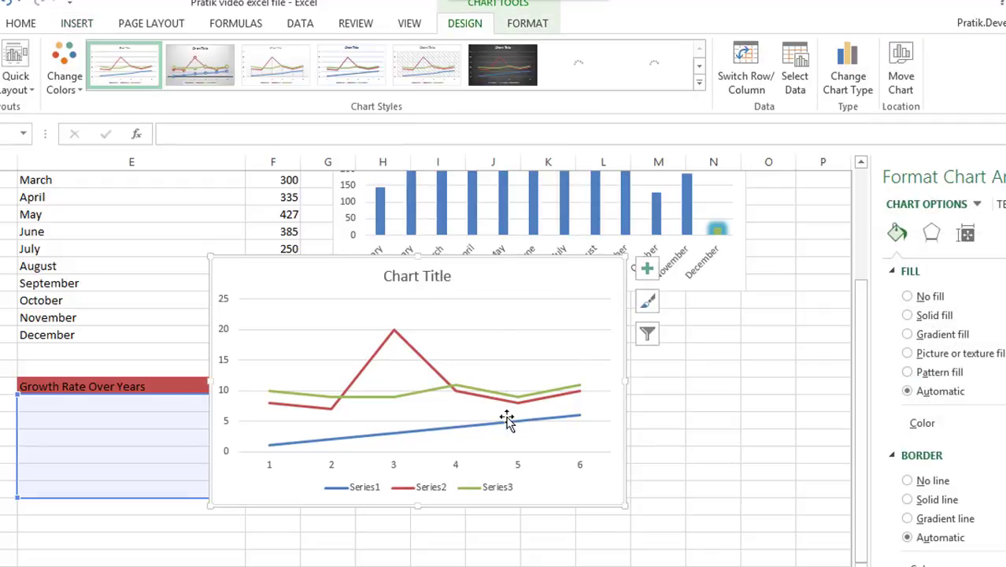
Select only the third data point of the red Series2 line and open its data point formatting
mouse_move(395, 329)
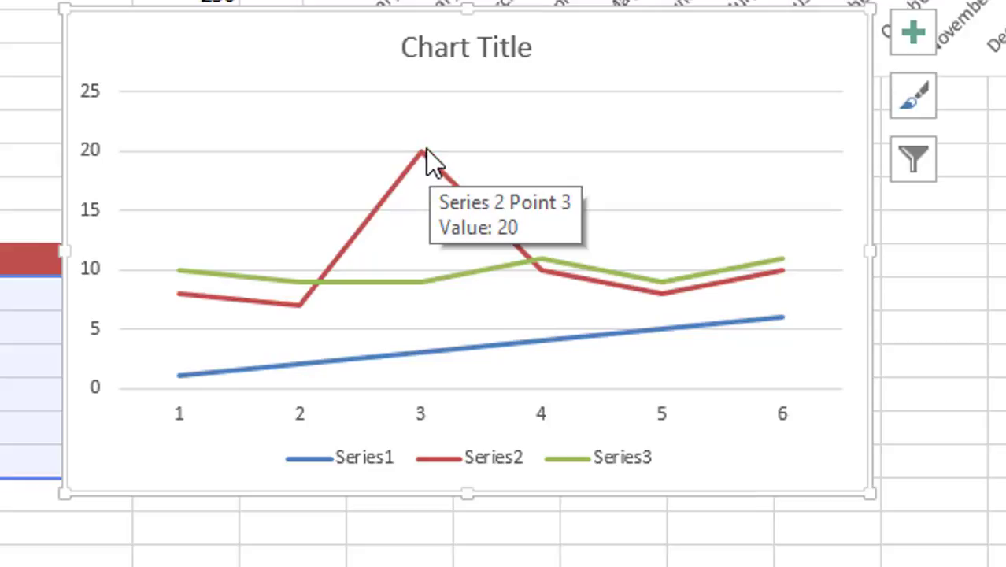
left_click(425, 150)
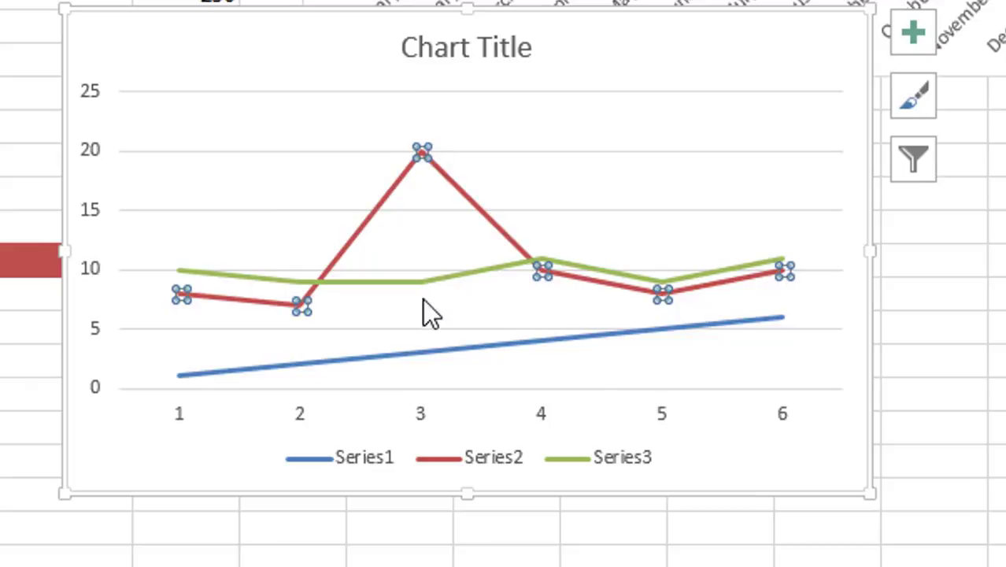
mouse_move(423, 152)
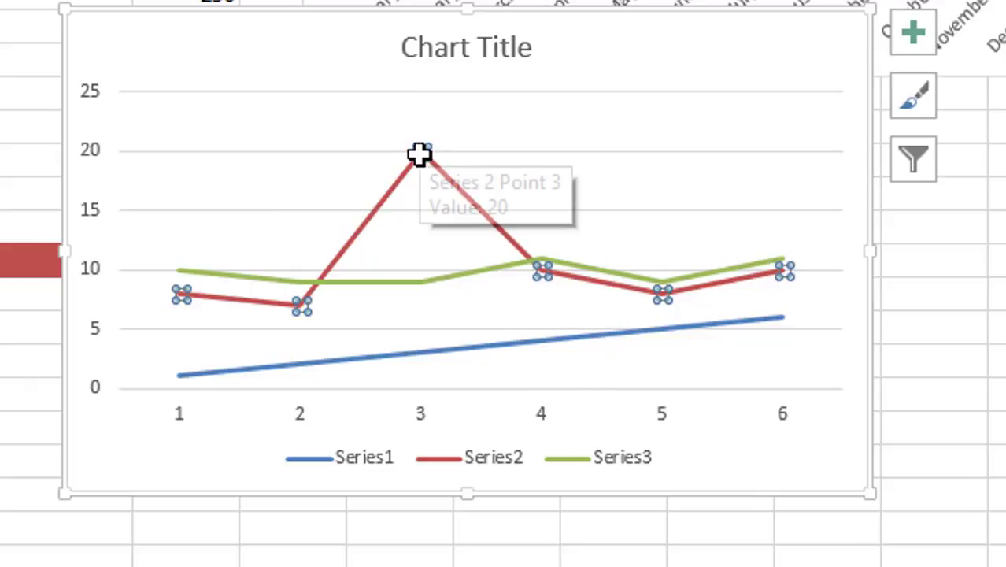
left_click(423, 153)
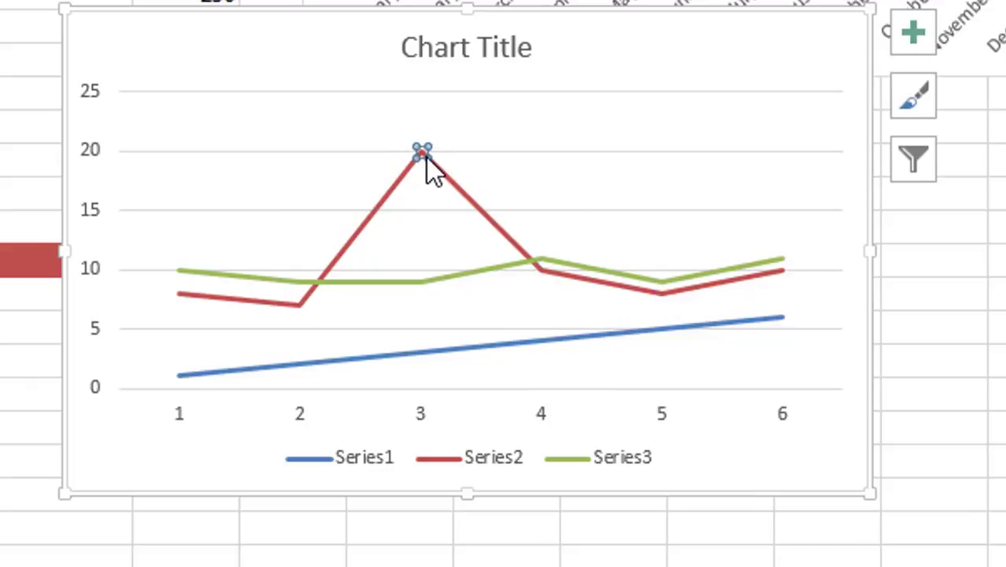
right_click(426, 167)
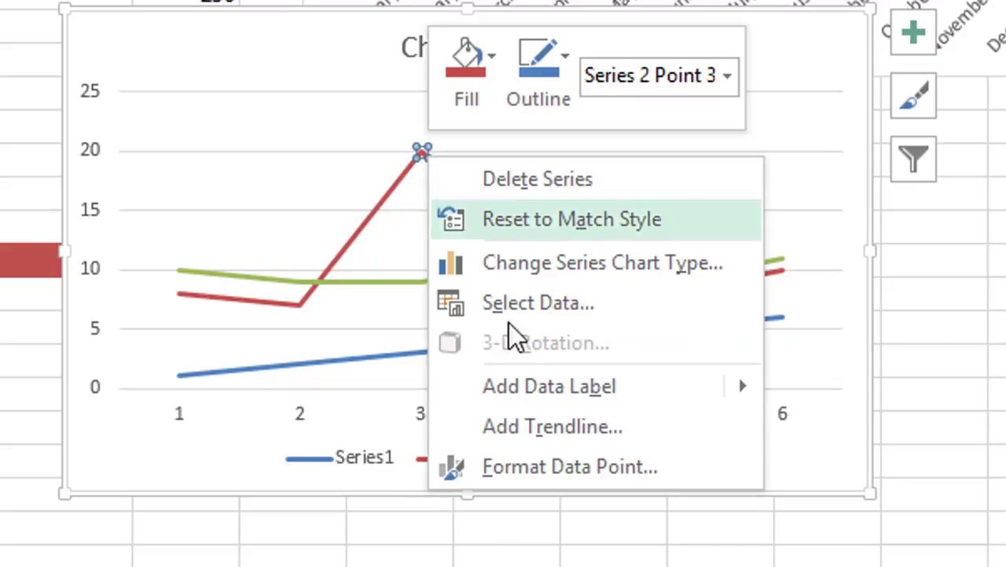
left_click(546, 471)
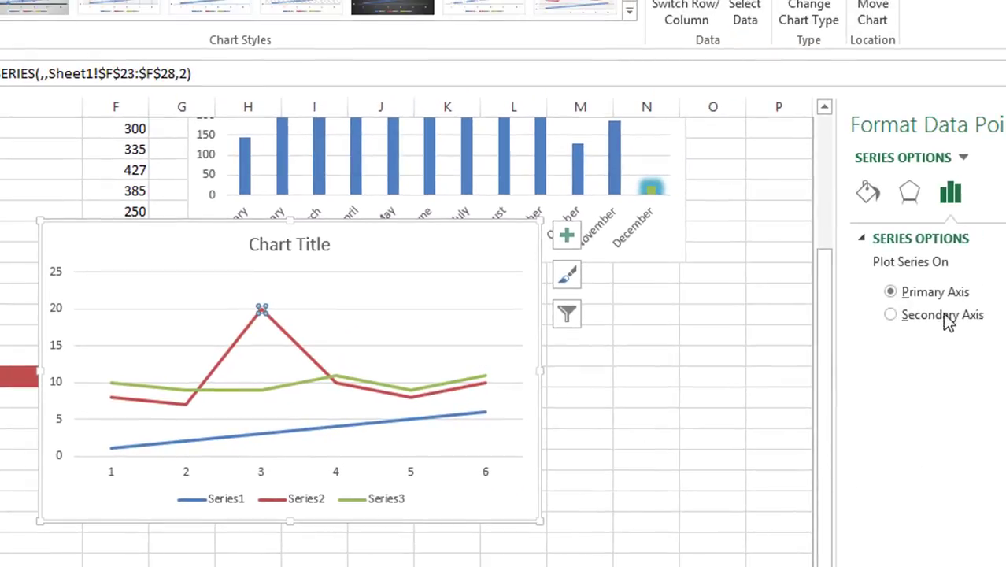
Colour the line segment of the selected Series2 point dark blue, and change that colour to aqua
left_click(909, 195)
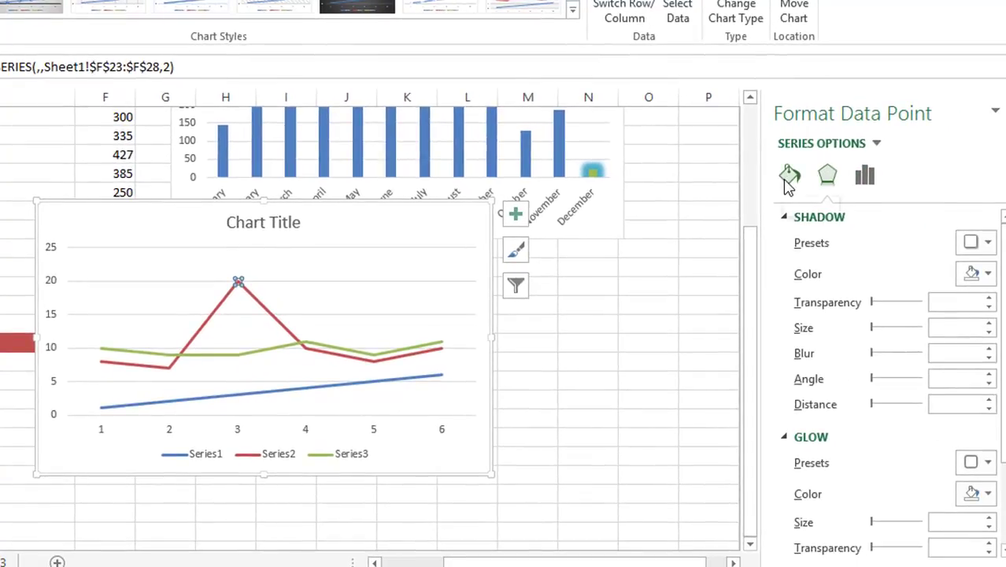
left_click(790, 176)
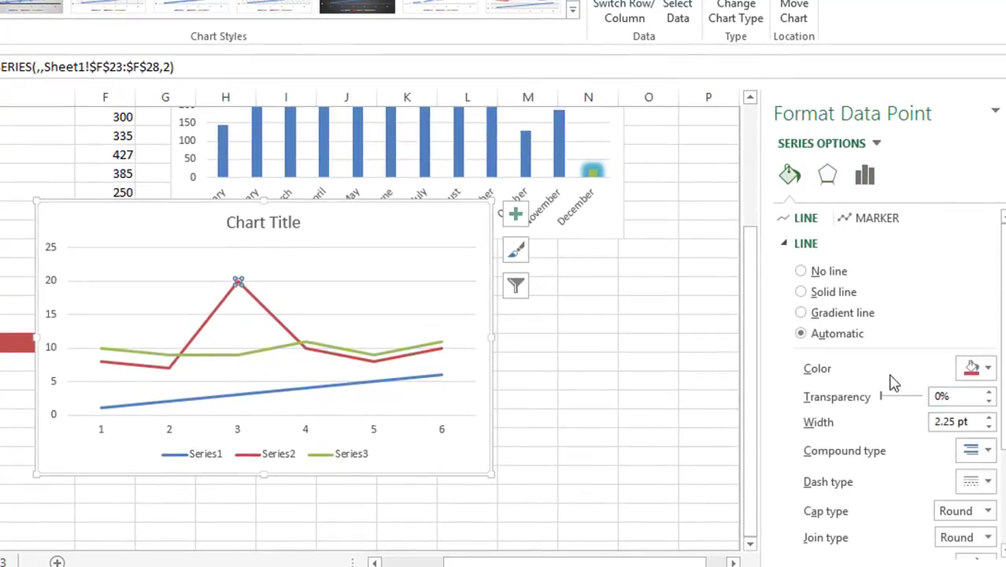
left_click(988, 369)
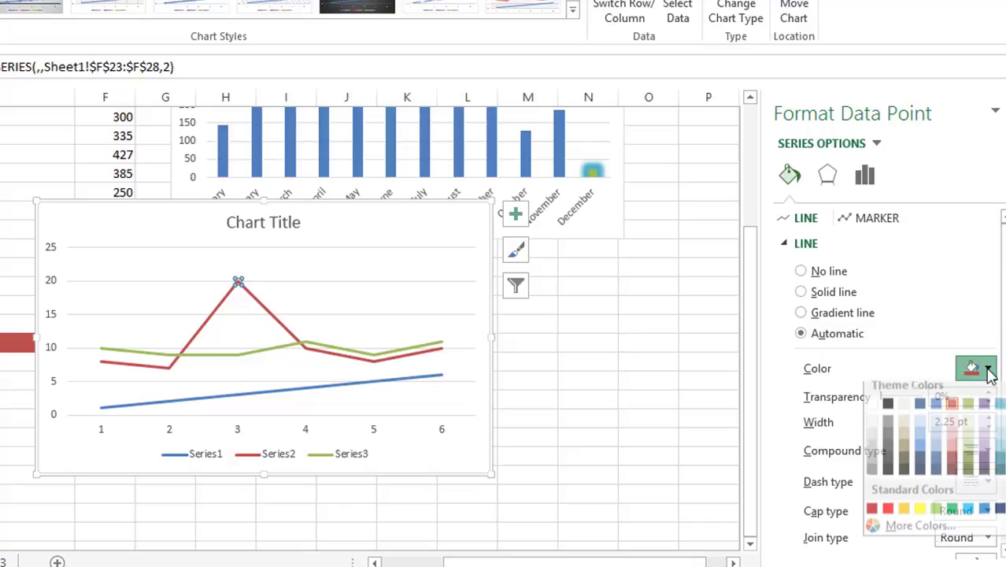
left_click(941, 470)
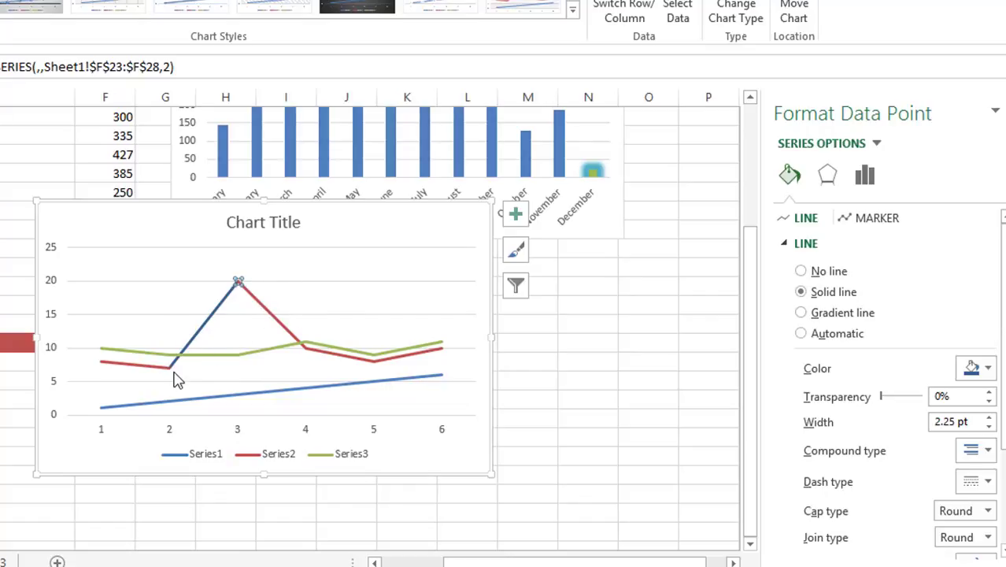
mouse_move(176, 378)
left_click(989, 370)
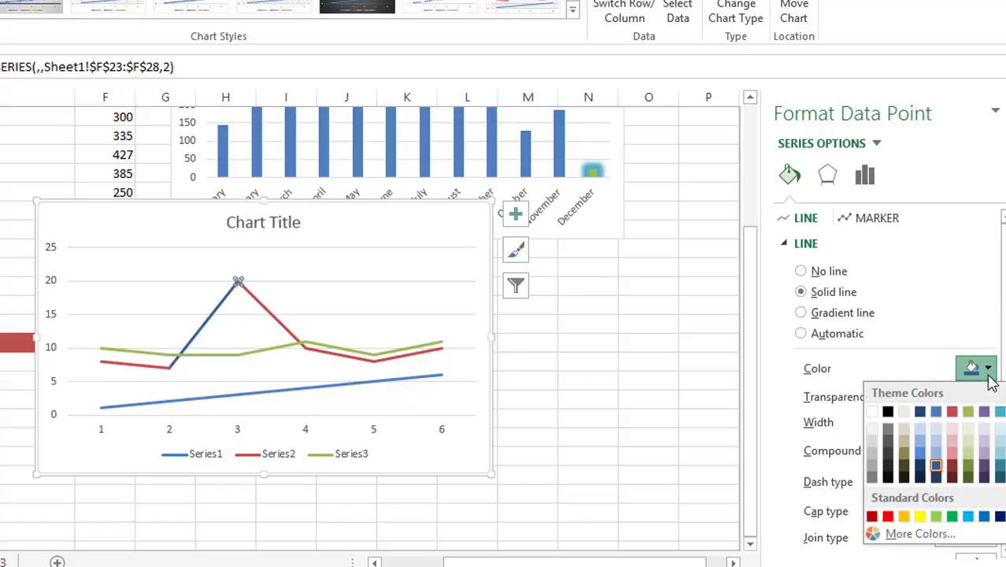
left_click(1000, 413)
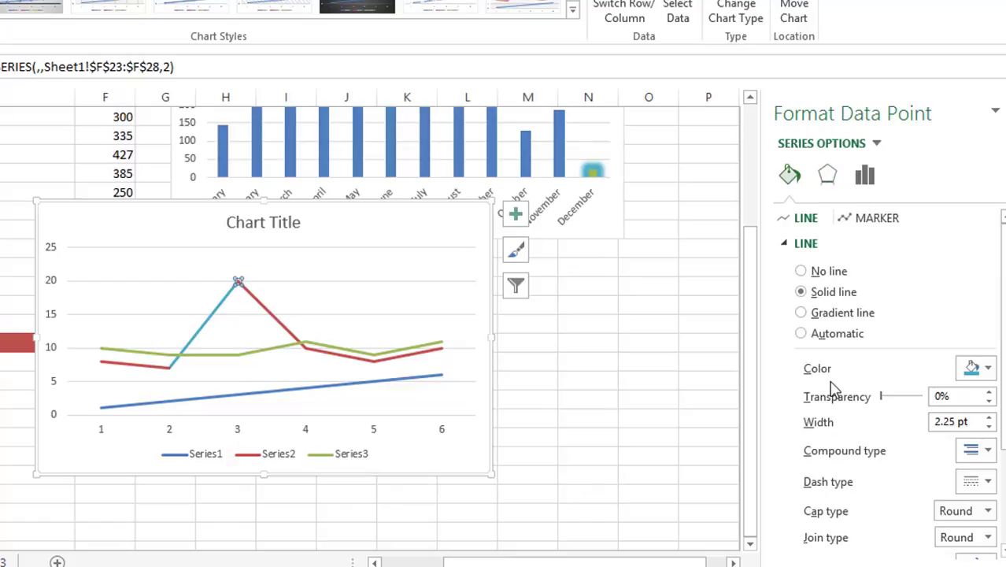
Try 100% transparency on the aqua line segment and set it back to 0%
left_click_drag(880, 396, 921, 400)
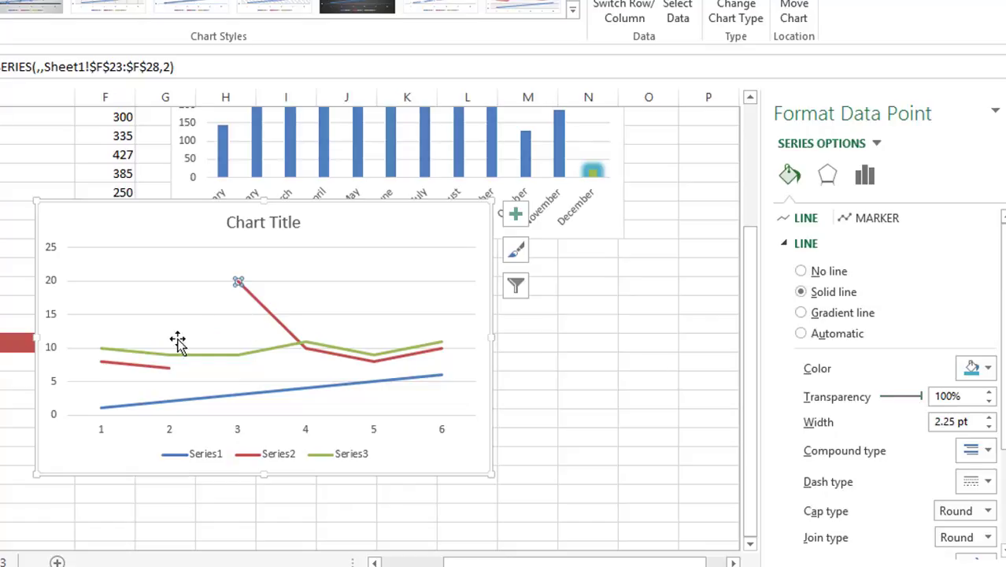
left_click_drag(920, 397, 876, 399)
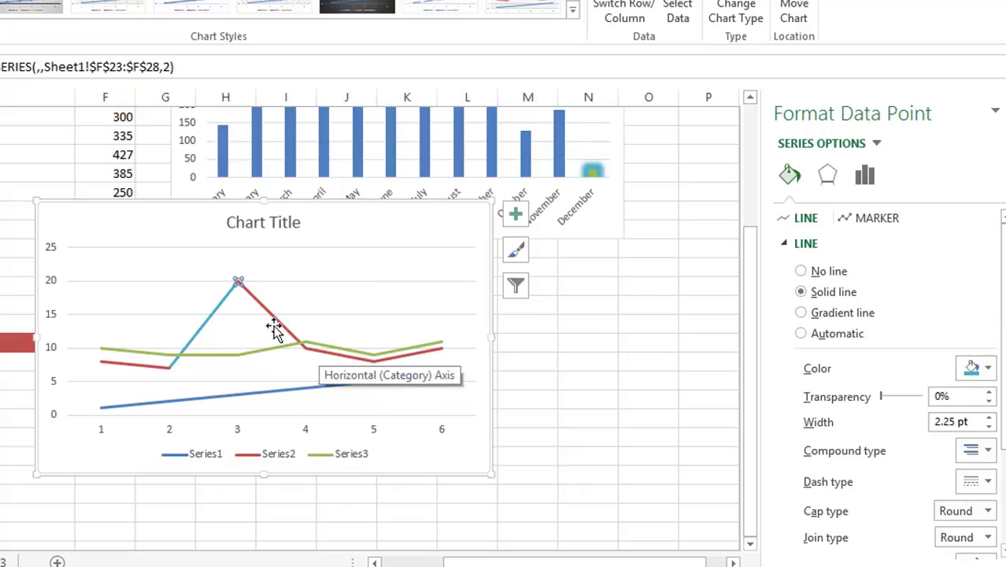
mouse_move(411, 367)
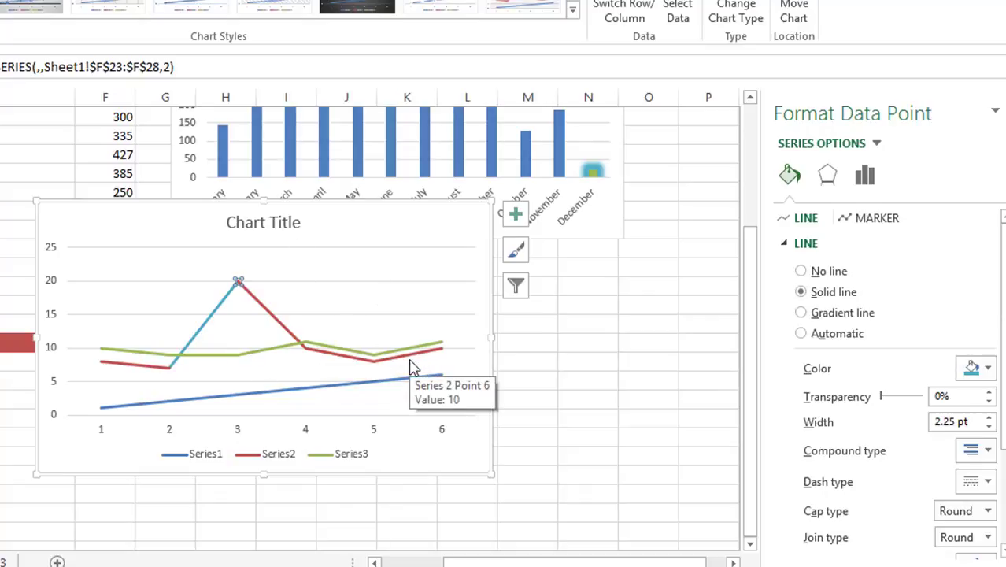